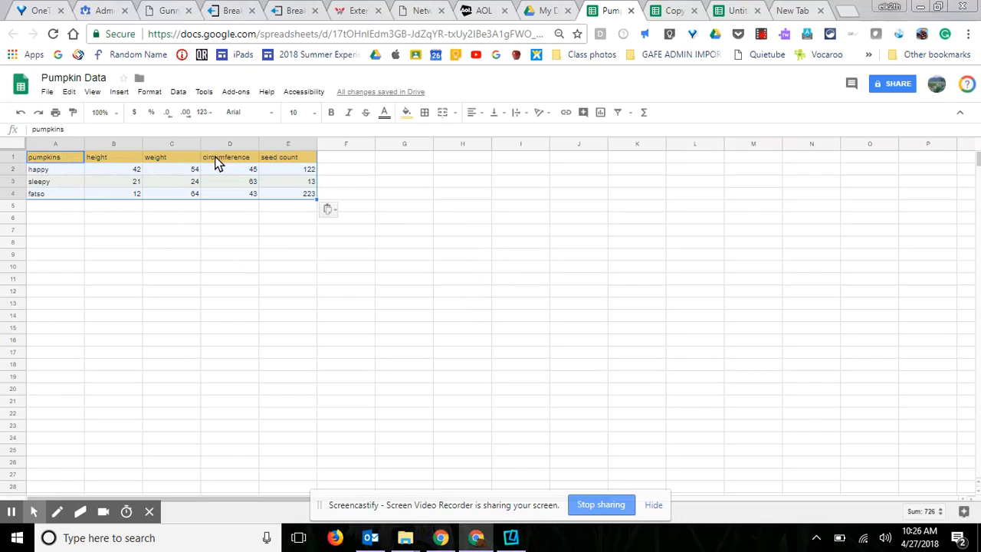
Change header B1 to 'height in inches' and C1 to 'weight in pounds'
left_click(107, 159)
left_click(66, 132)
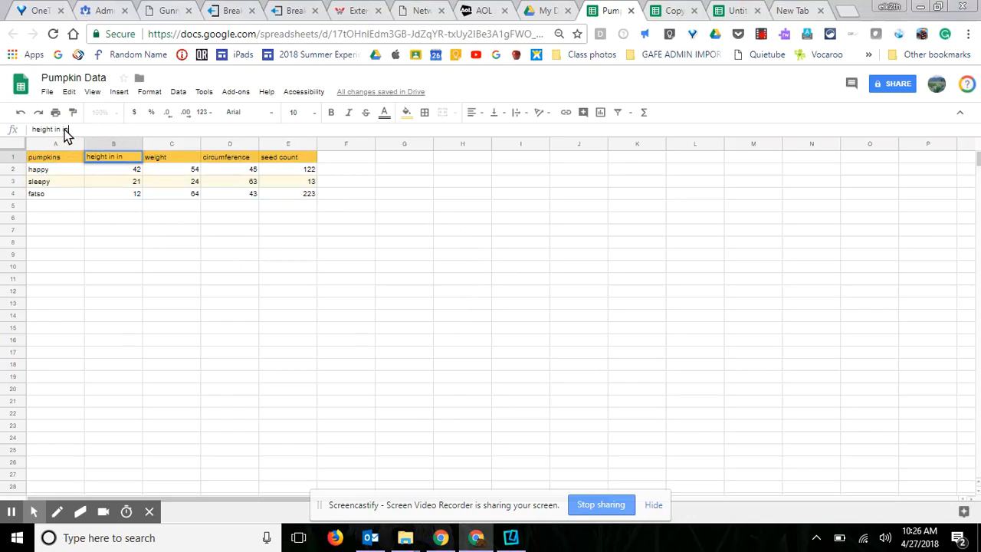
left_click(163, 159)
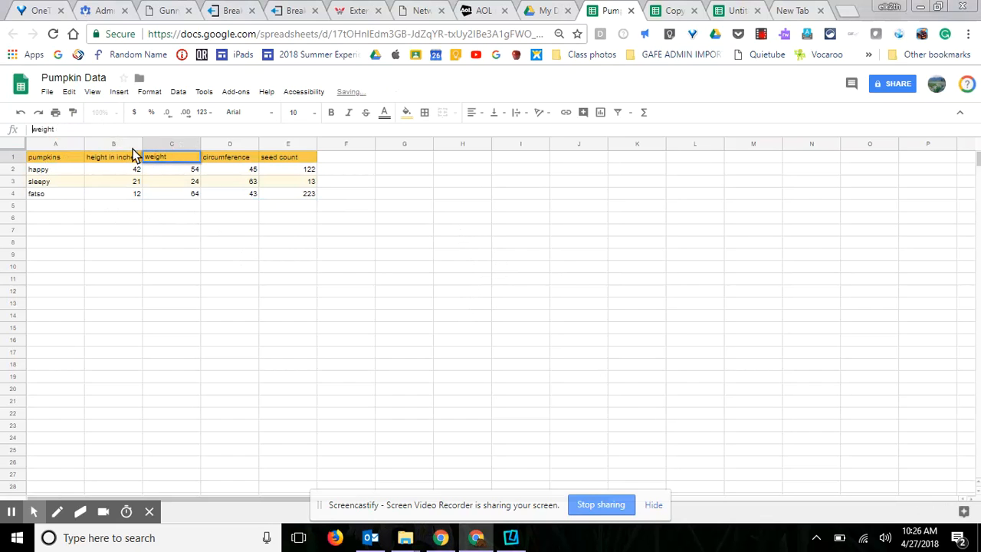
left_click(67, 132)
type("in pounds")
left_click(244, 243)
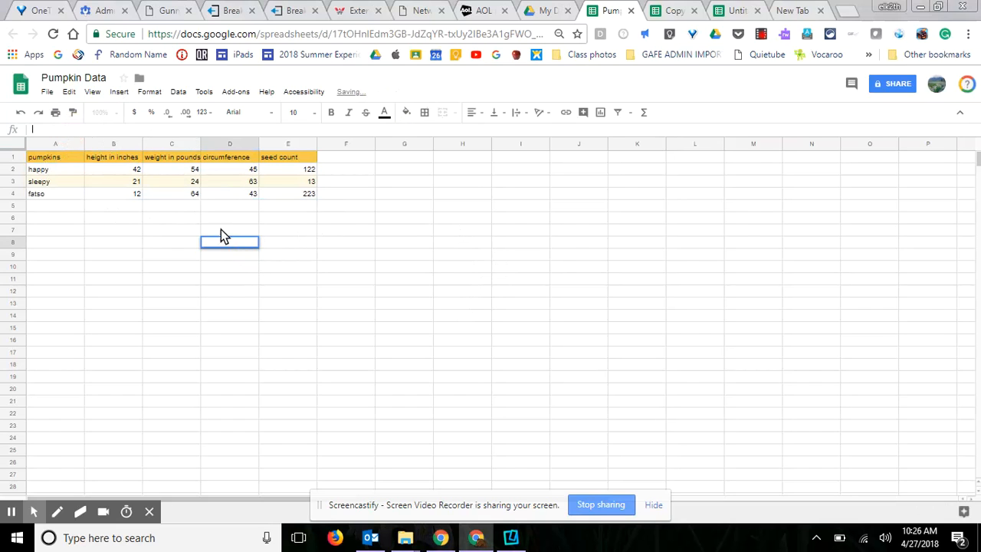
Select A1:E4 and insert a column chart of the four pumpkin measurements
left_click(33, 146)
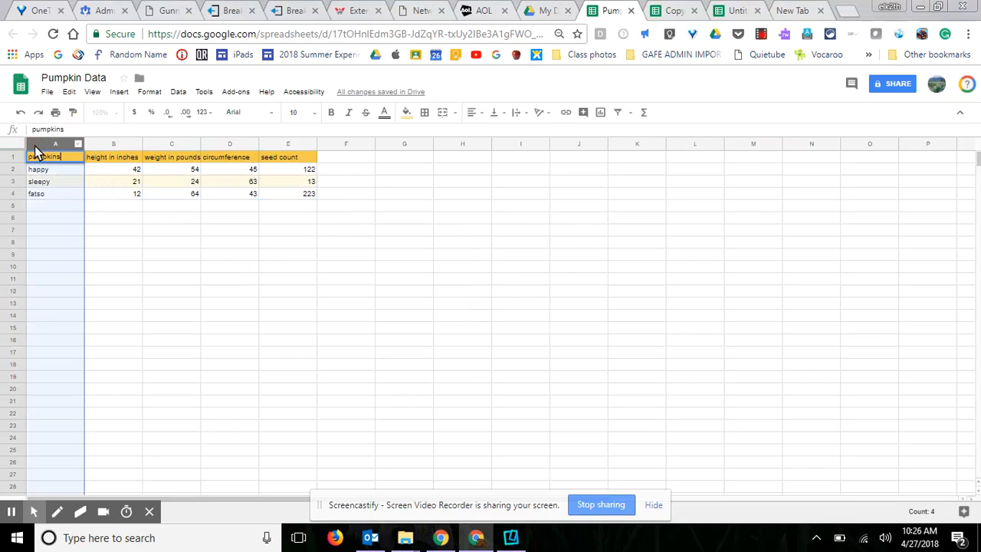
left_click(75, 186)
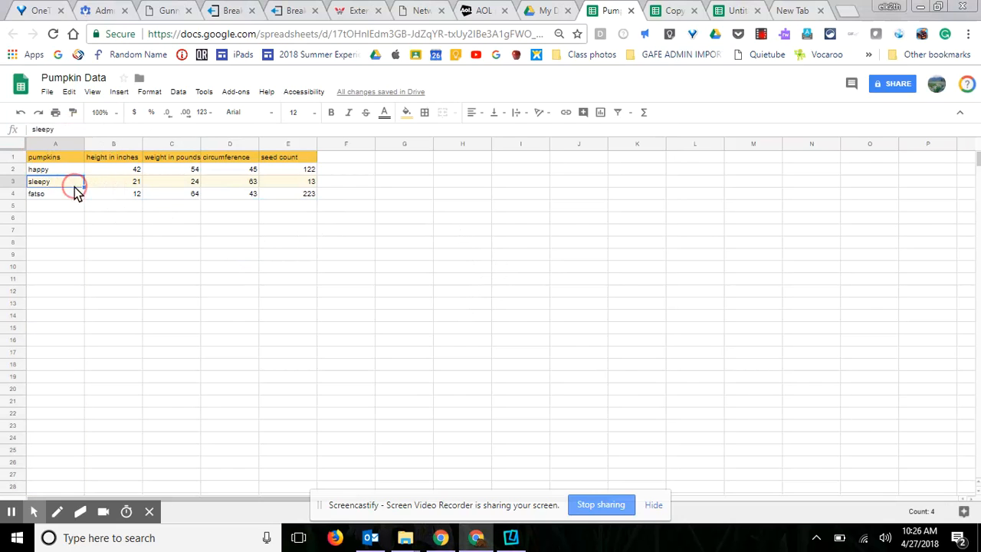
left_click_drag(60, 157, 312, 200)
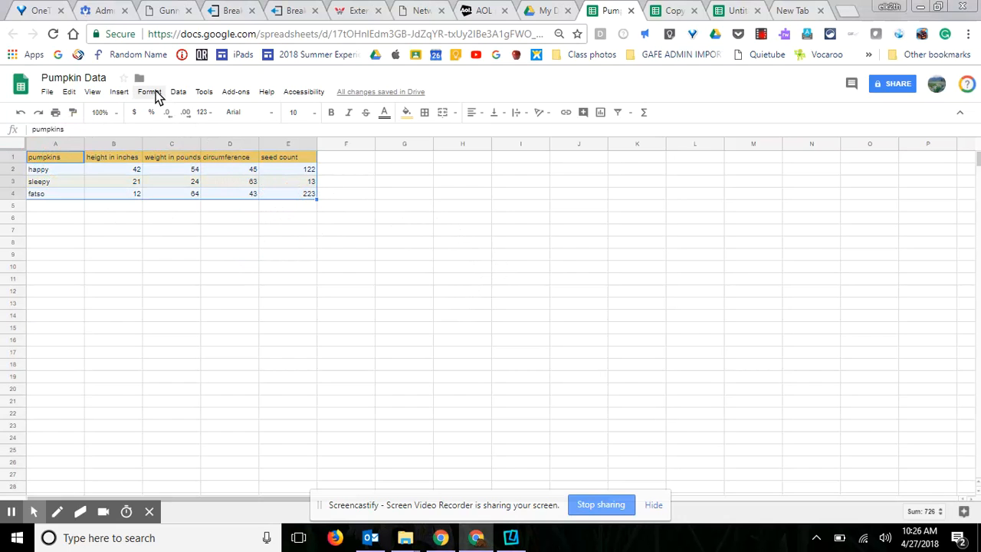
left_click(115, 95)
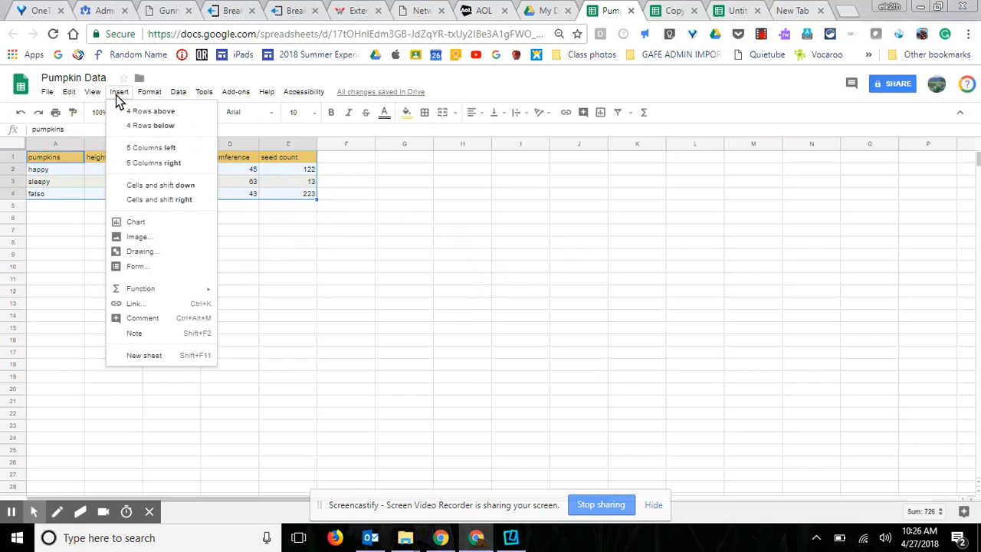
left_click(131, 223)
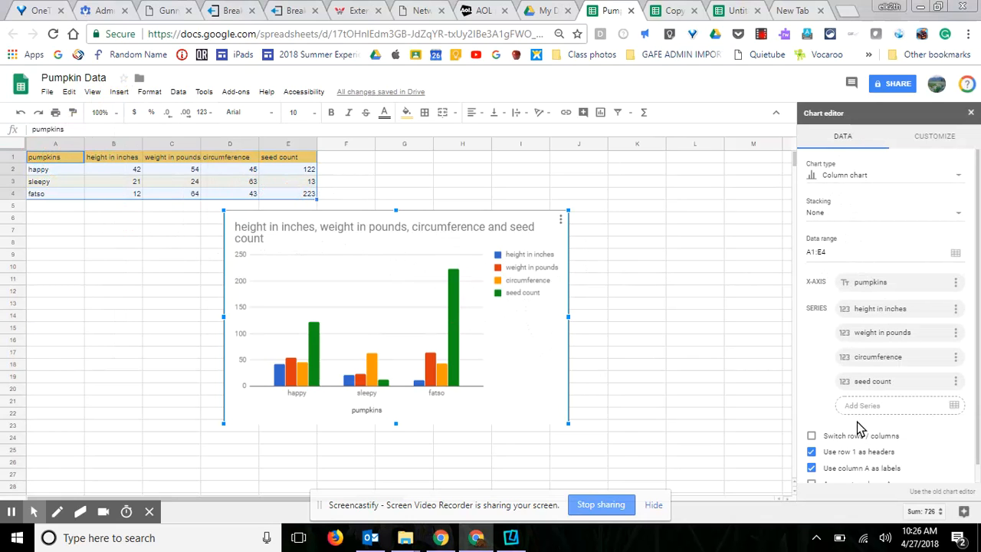
scroll(872, 371, "down", 1)
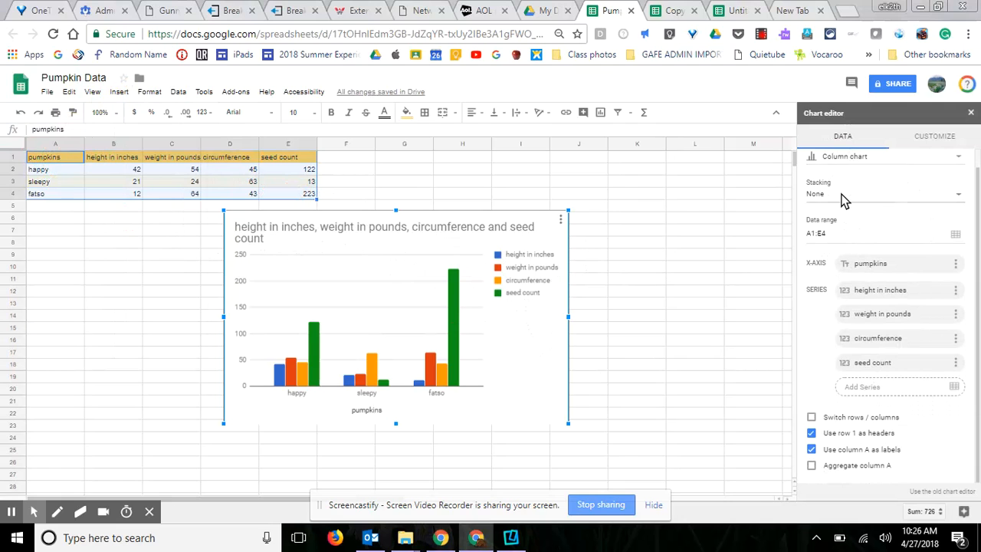
scroll(851, 198, "up", 1)
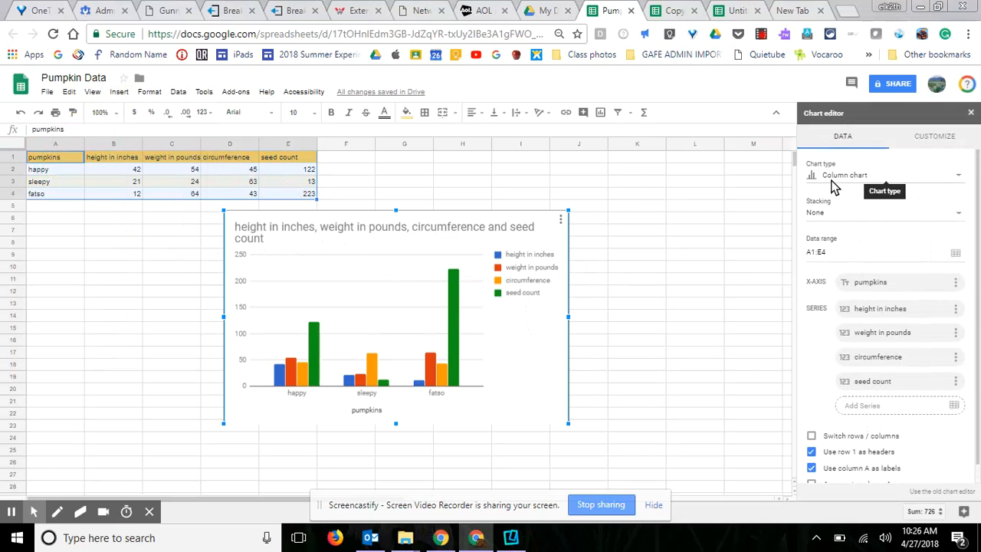
Try the stacked column and pie chart types, then settle on a horizontal bar chart
left_click(950, 175)
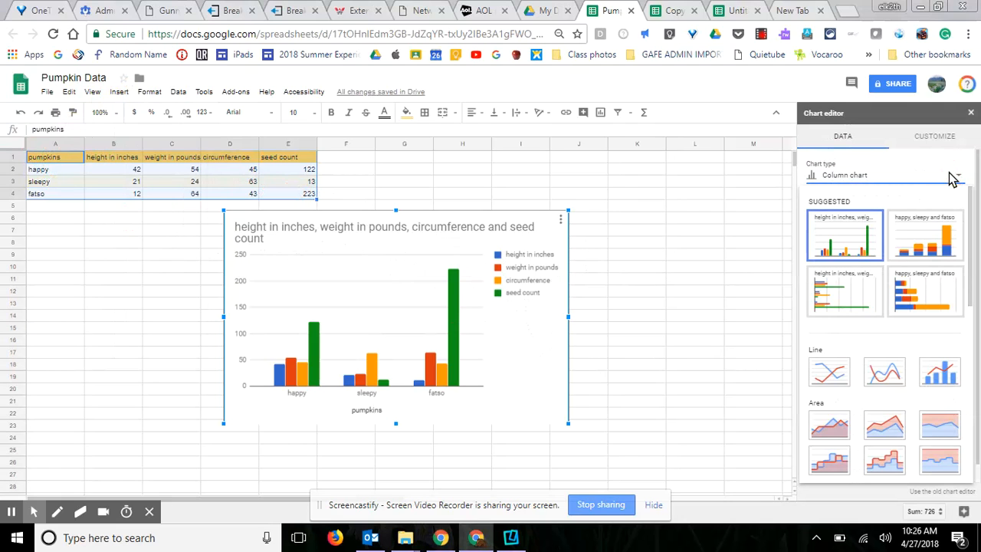
left_click(929, 241)
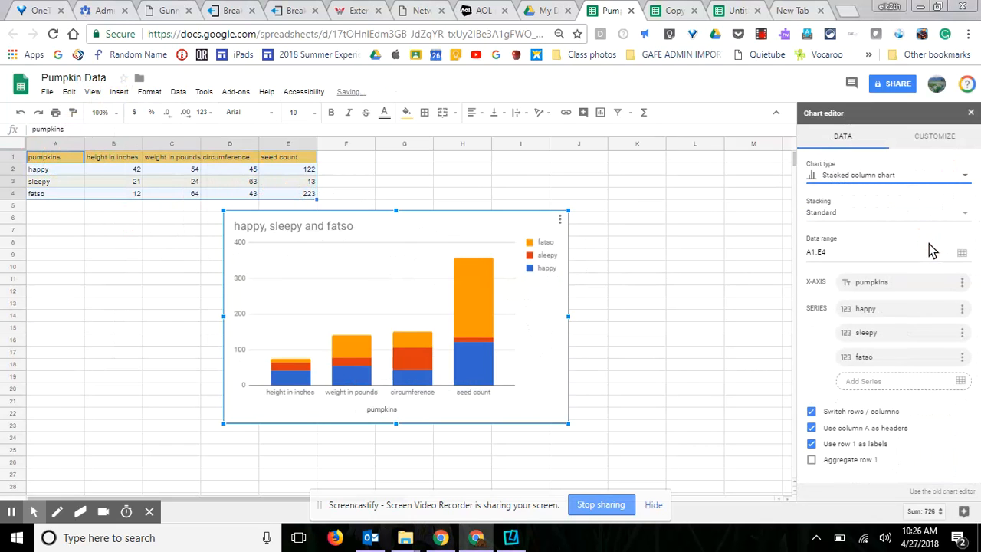
left_click(960, 177)
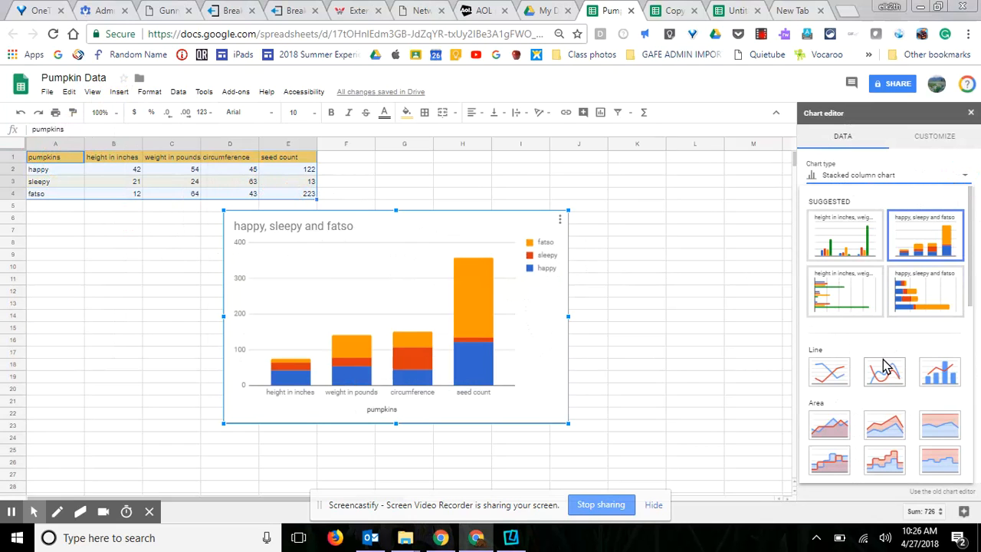
scroll(887, 234, "down", 2)
scroll(897, 378, "down", 1)
scroll(897, 379, "down", 2)
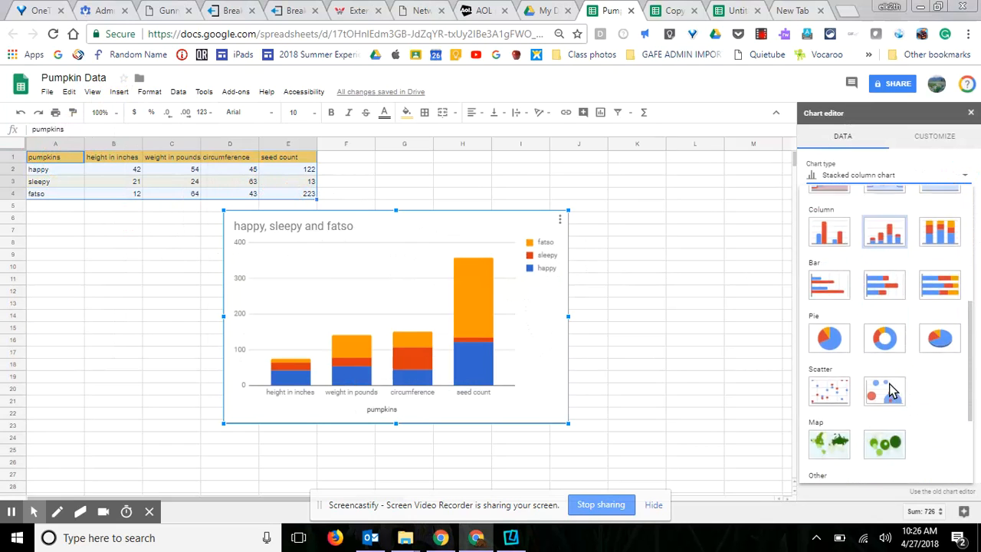
left_click(841, 268)
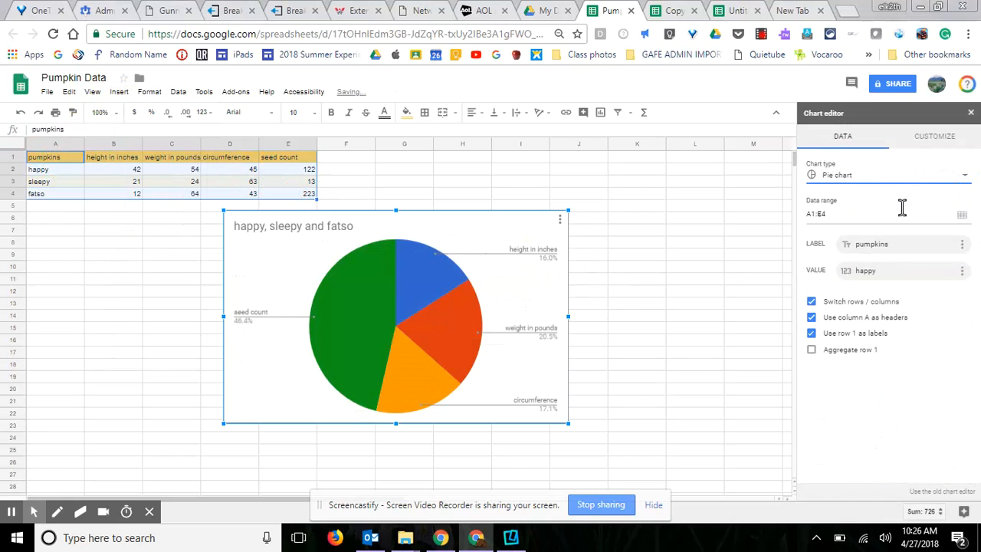
left_click(964, 180)
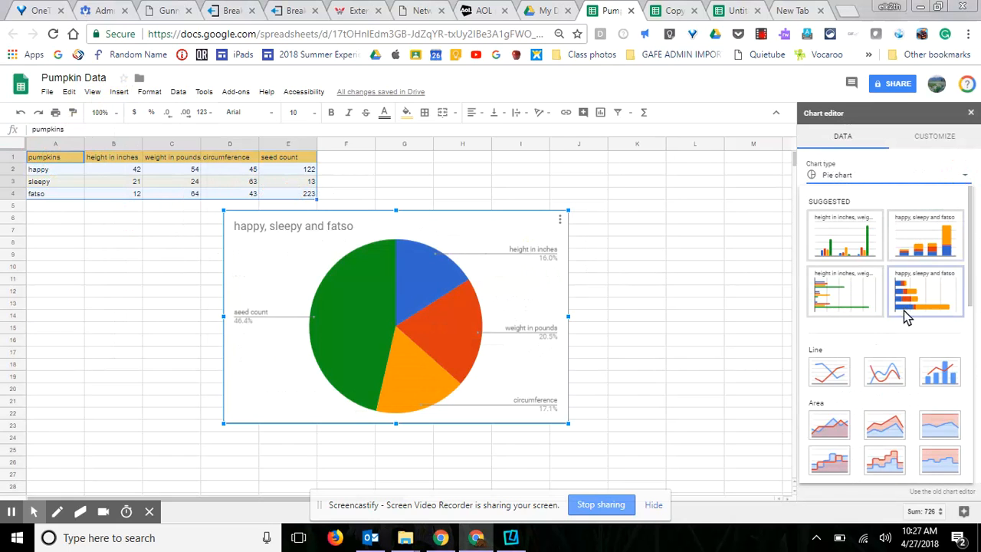
left_click(843, 292)
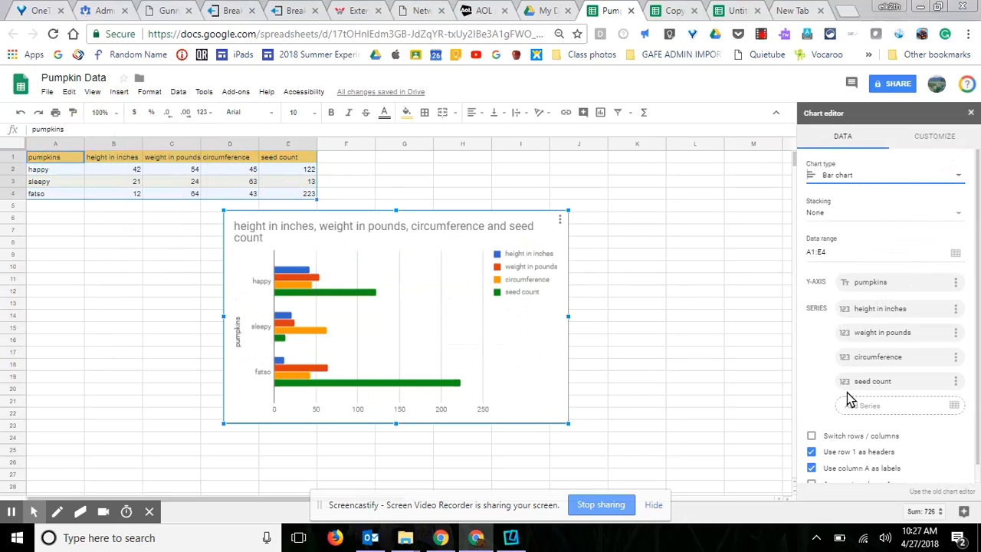
Tick Switch rows / columns, toggling the row 1 labels option off and back on
scroll(841, 307, "down", 1)
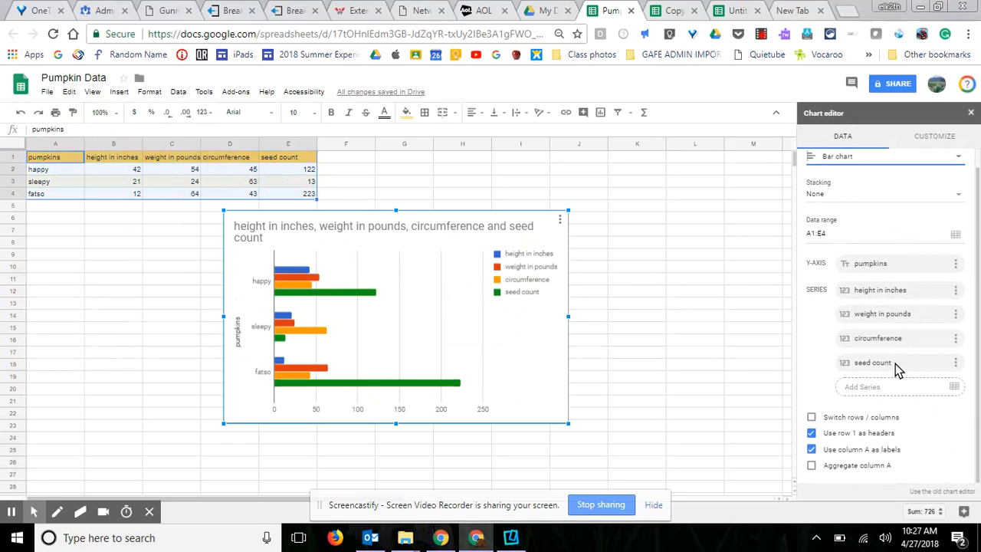
left_click(812, 420)
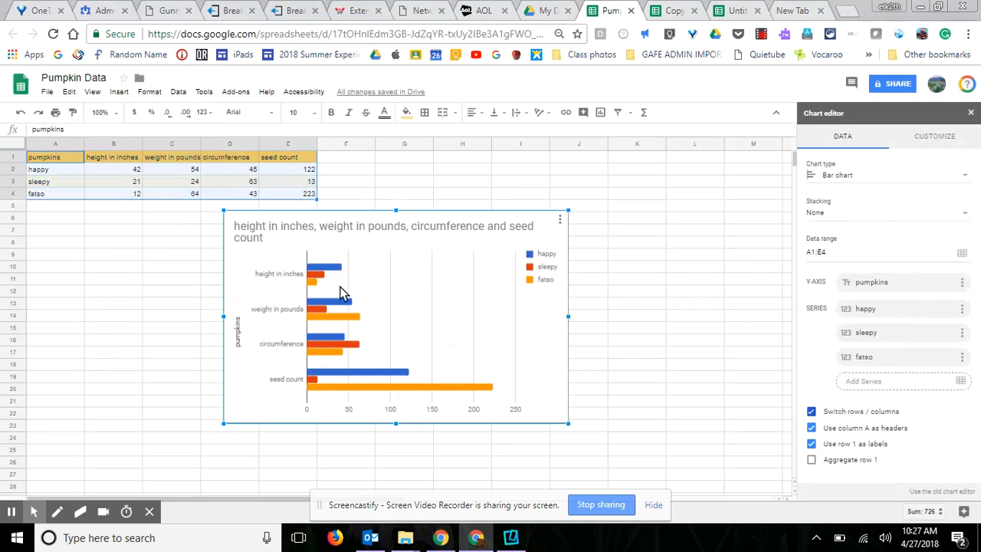
left_click(812, 445)
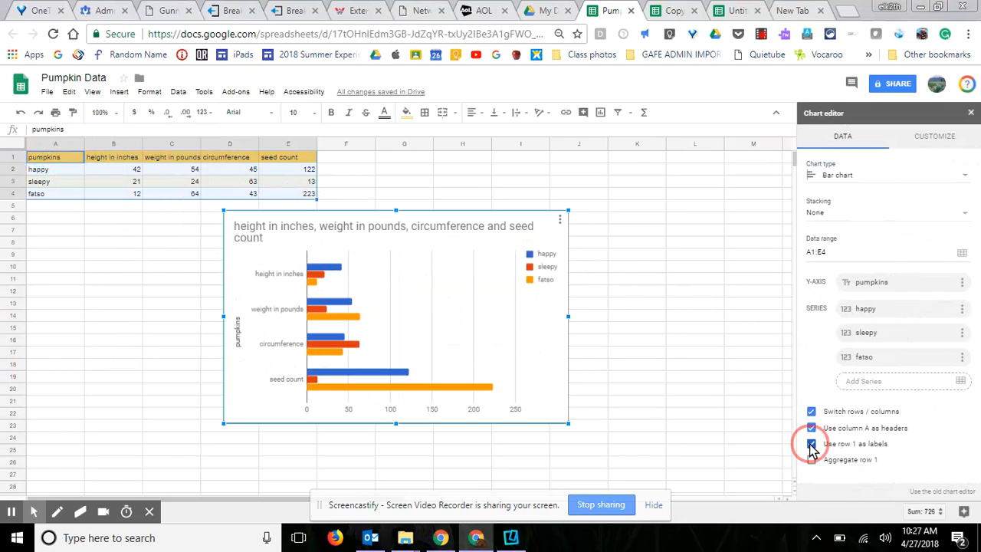
left_click(811, 434)
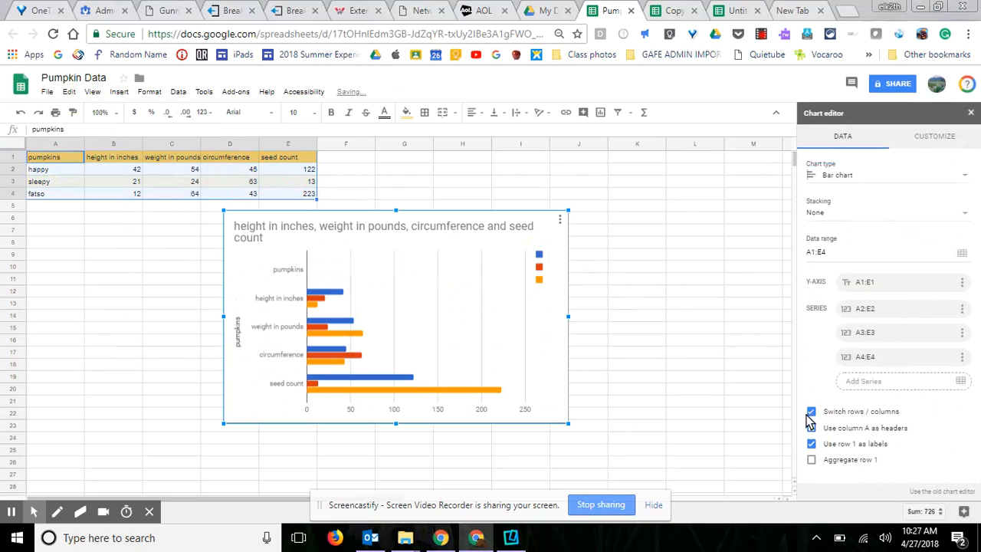
Set the bar chart's horizontal axis label font to Wide
left_click(932, 136)
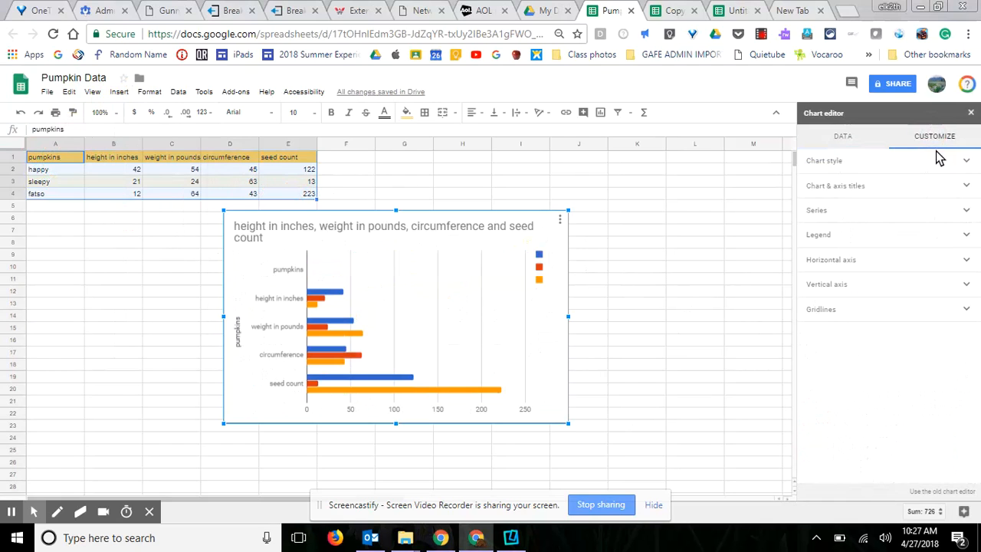
left_click(843, 262)
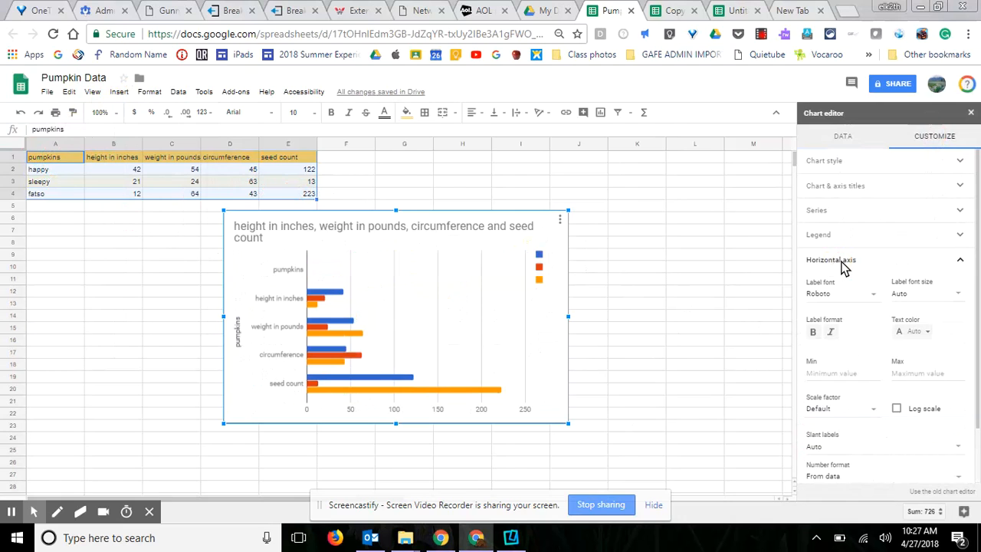
left_click(871, 297)
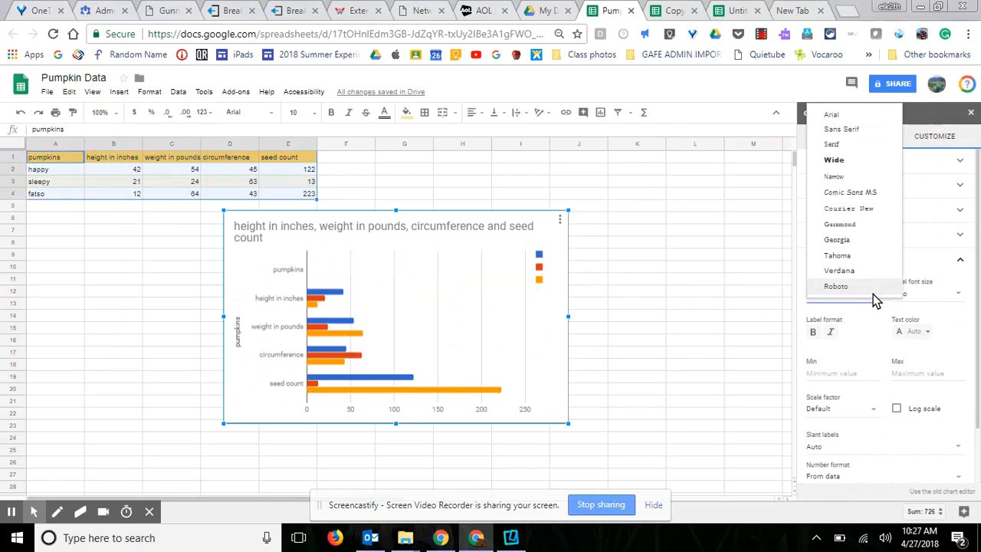
left_click(835, 162)
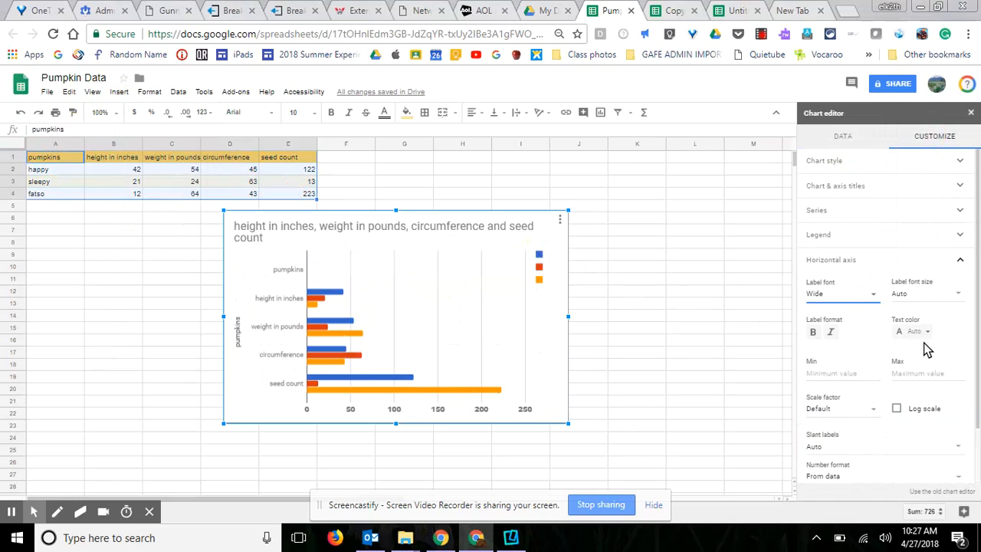
scroll(877, 418, "down", 1)
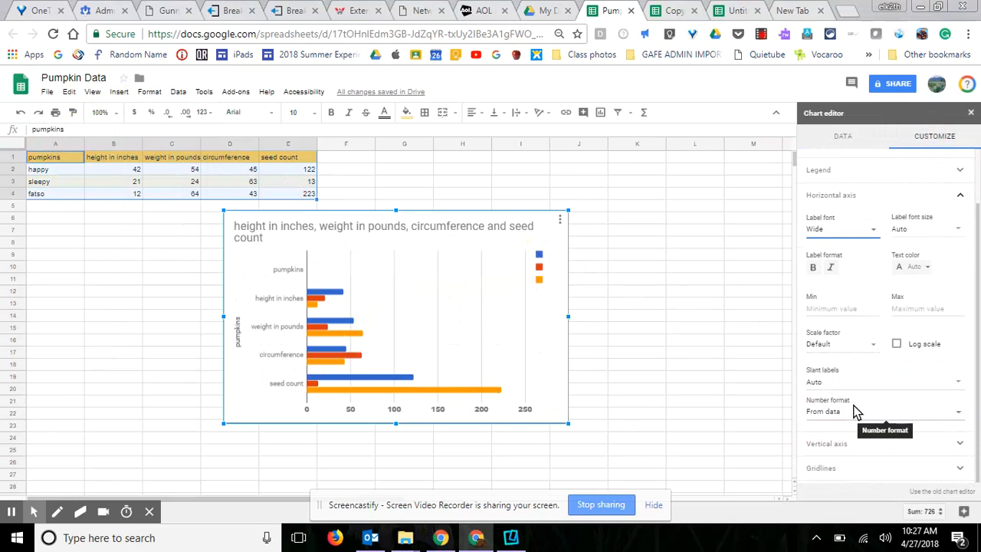
left_click(858, 444)
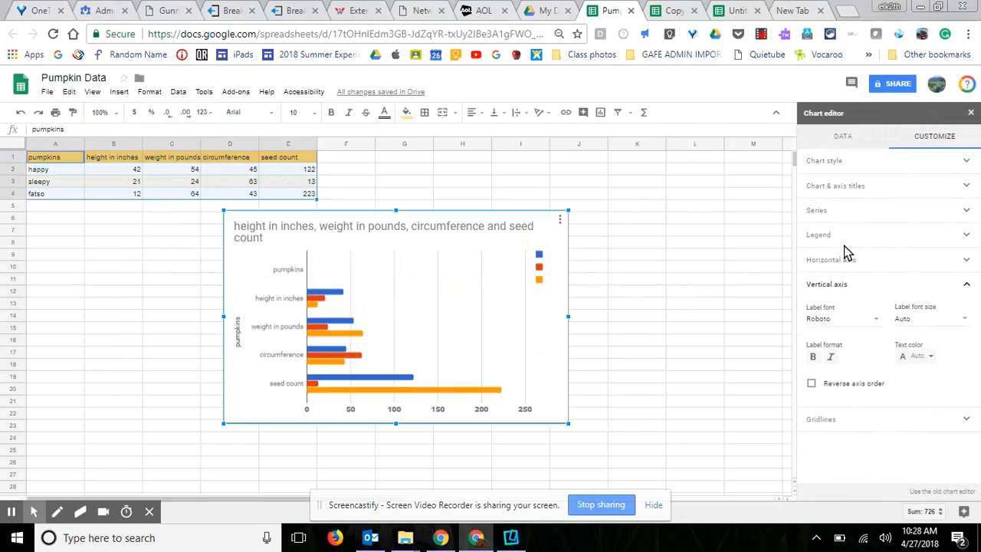
Untick Switch rows / columns so happy, sleepy and fatso each show four bars
left_click(851, 144)
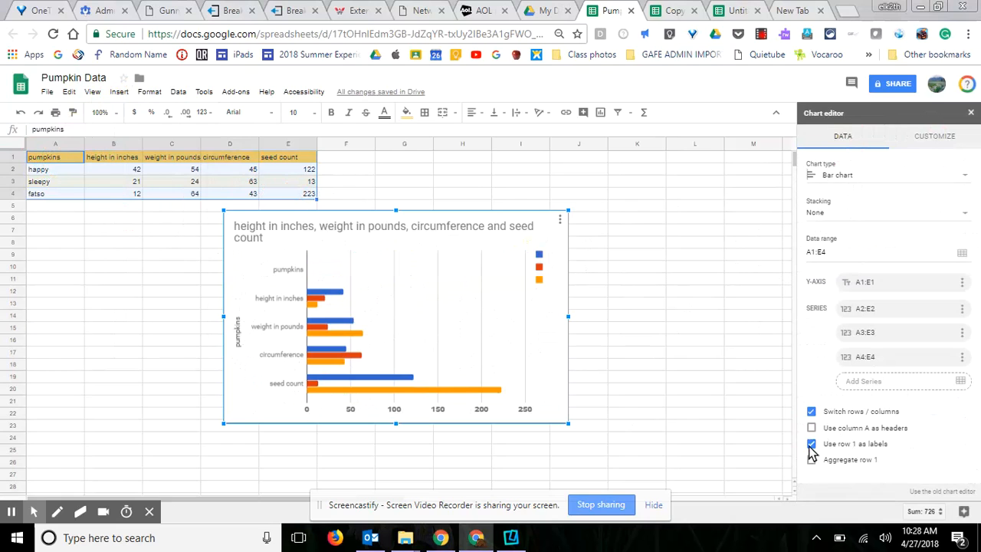
left_click(811, 414)
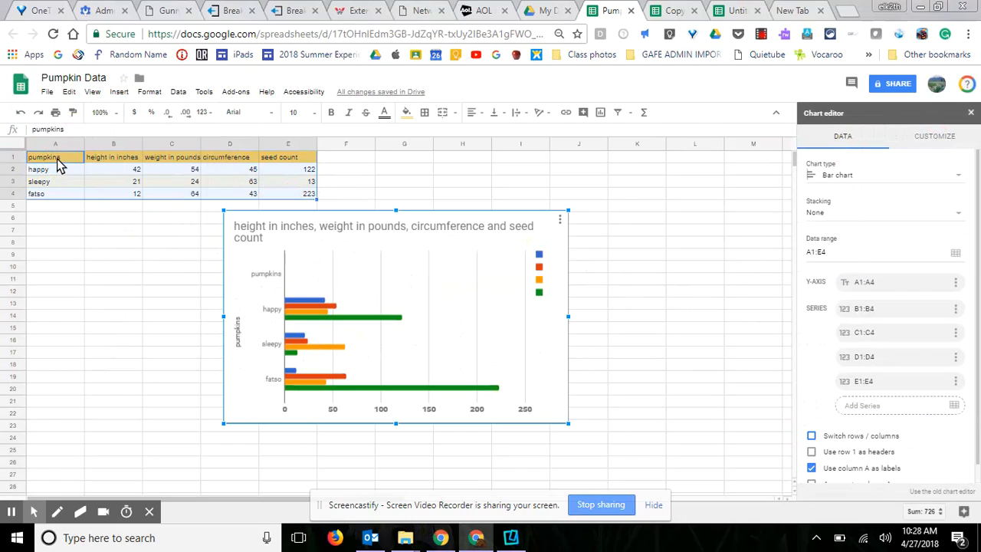
left_click(264, 277)
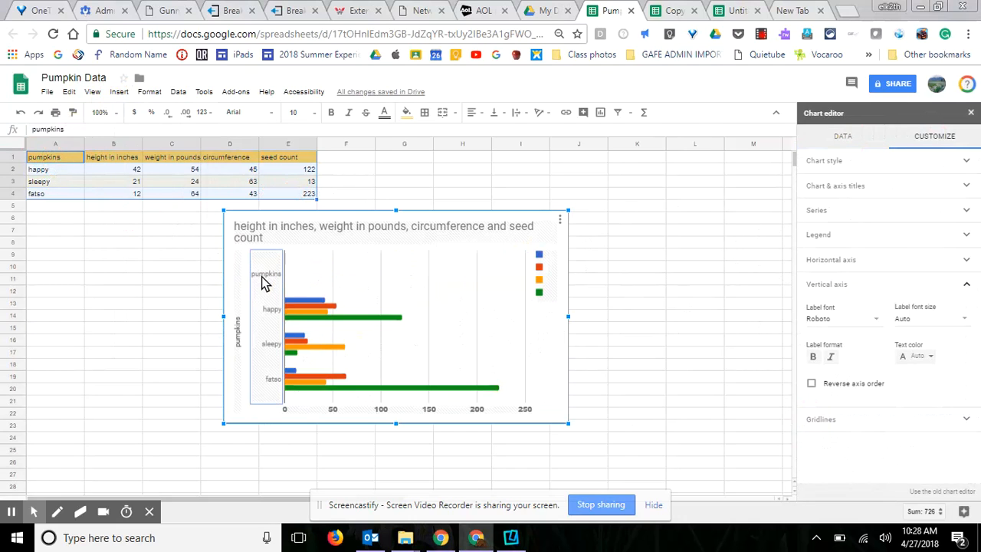
left_click(65, 157)
Delete the 'pumpkins' label from cell A1
key("Delete")
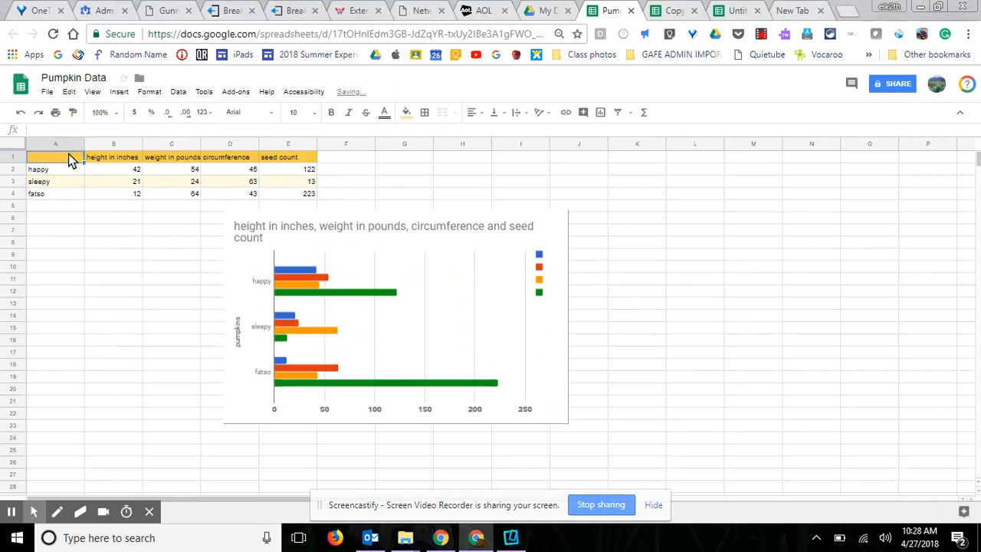
left_click(244, 452)
left_click(632, 335)
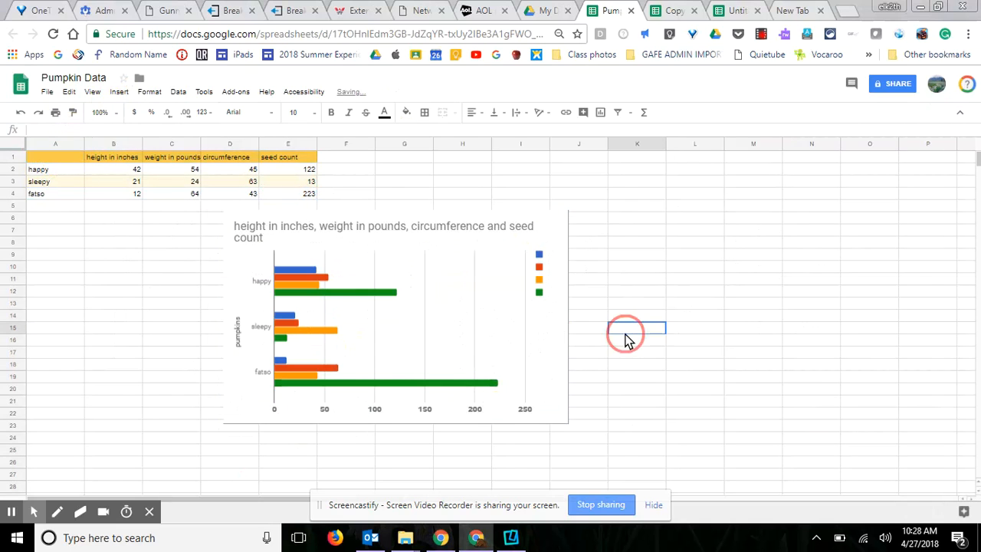
Reopen the bar chart in the Chart editor from its menu, then close the editor
left_click(508, 248)
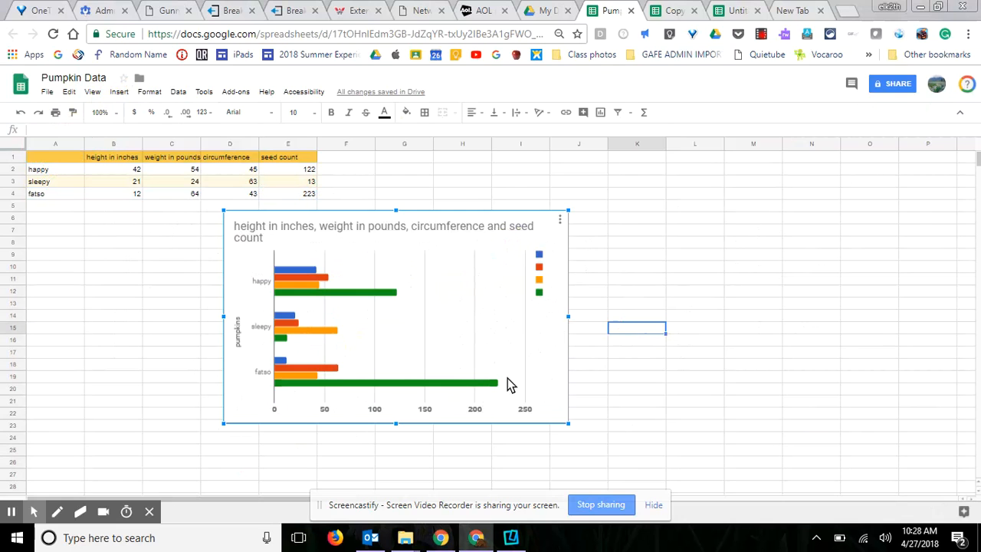
left_click(560, 221)
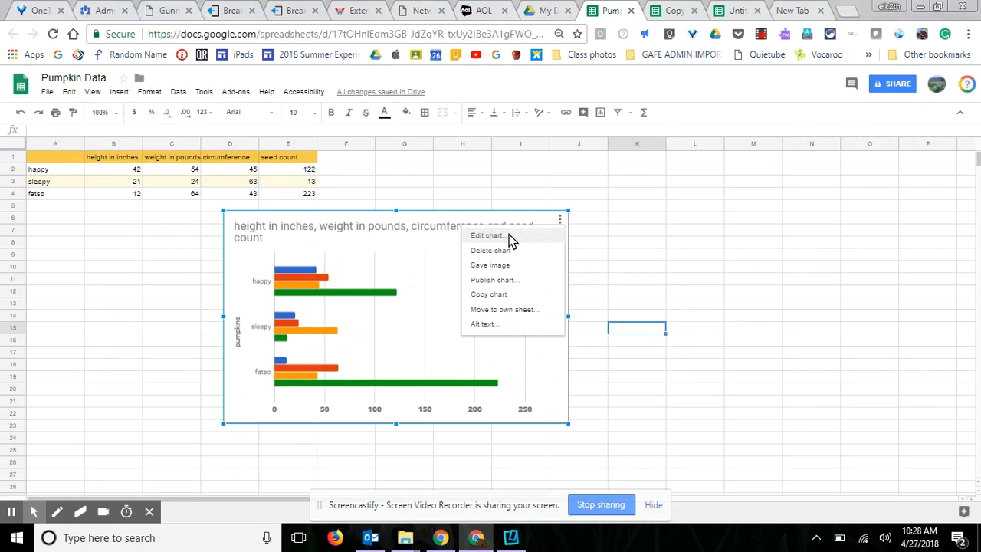
left_click(509, 236)
left_click(560, 220)
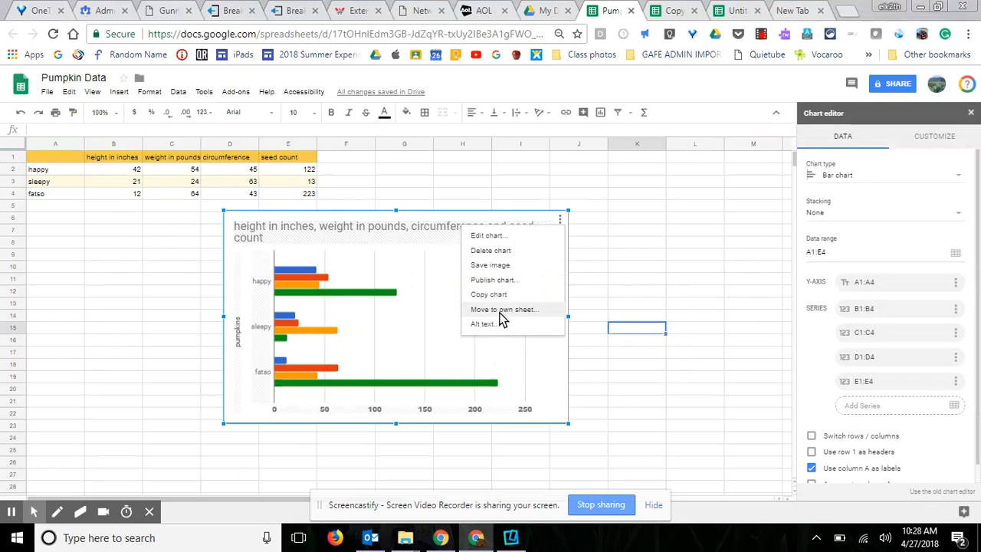
left_click(666, 197)
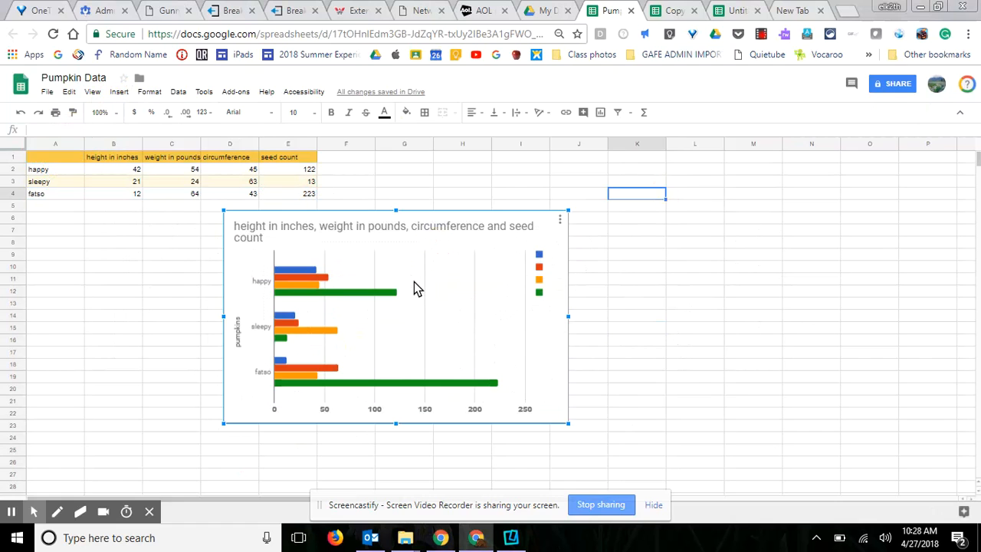
Drag the bar chart over columns J–O, then select columns A and D together
left_click_drag(416, 284, 751, 252)
left_click(334, 293)
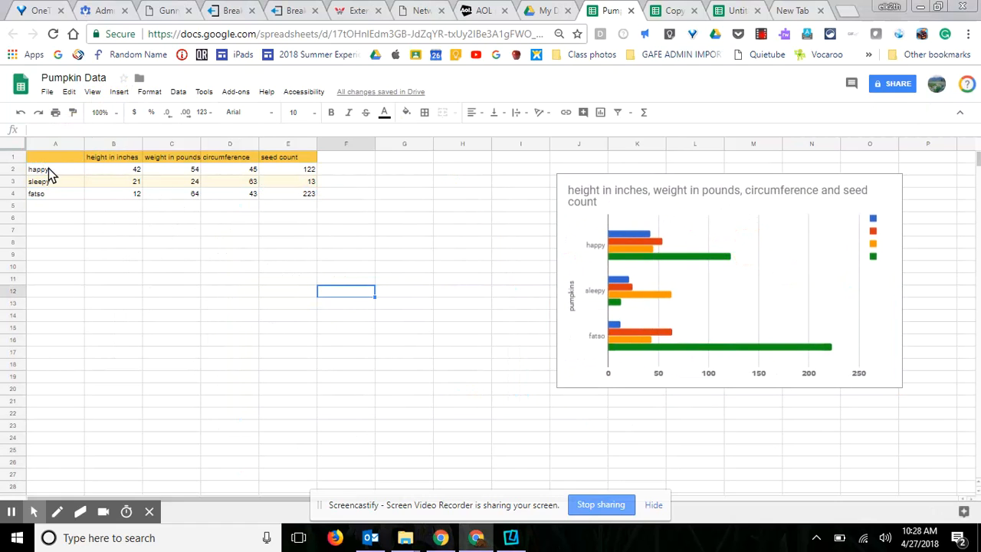
left_click(54, 146)
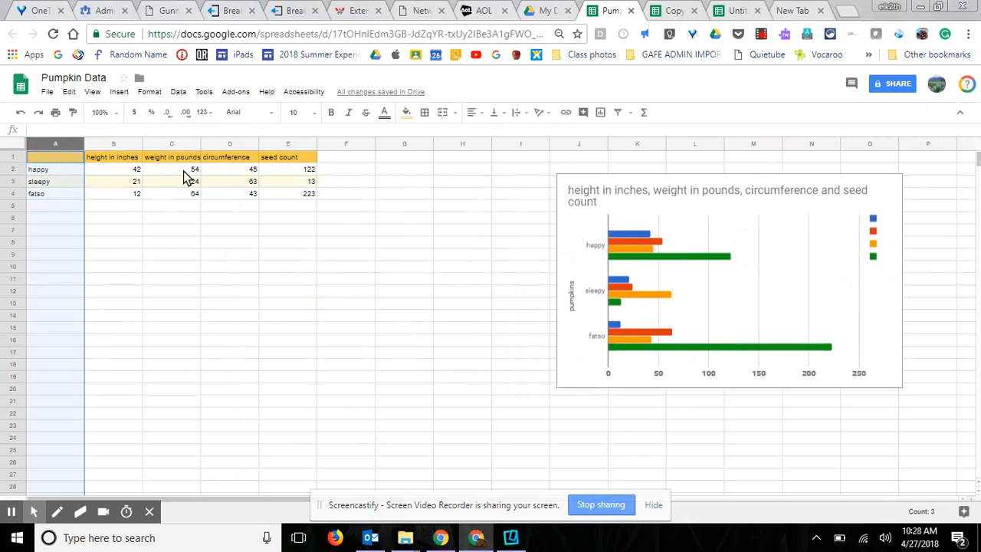
left_click(232, 146, "ctrl")
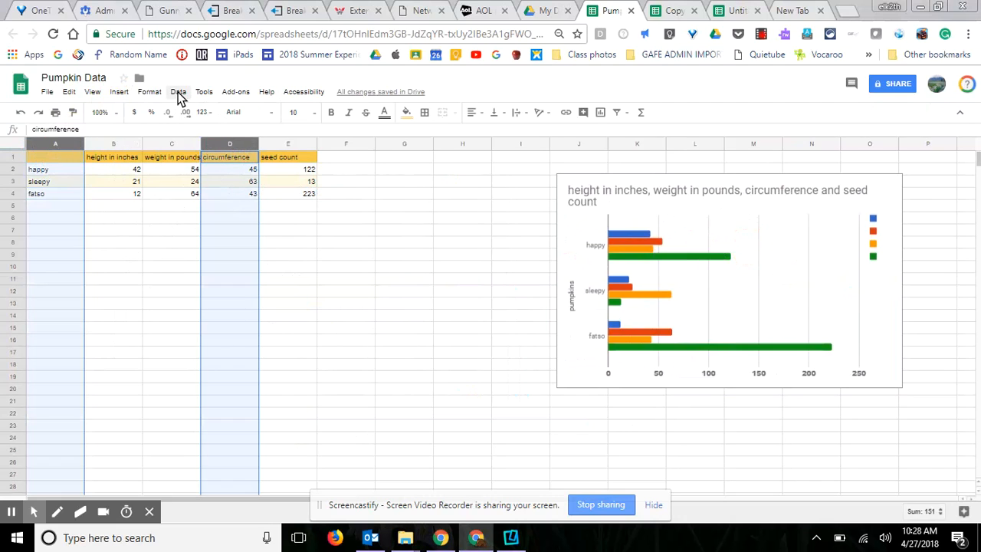
Insert a circumference chart, with rows/columns switched and column A used as headers
left_click(120, 93)
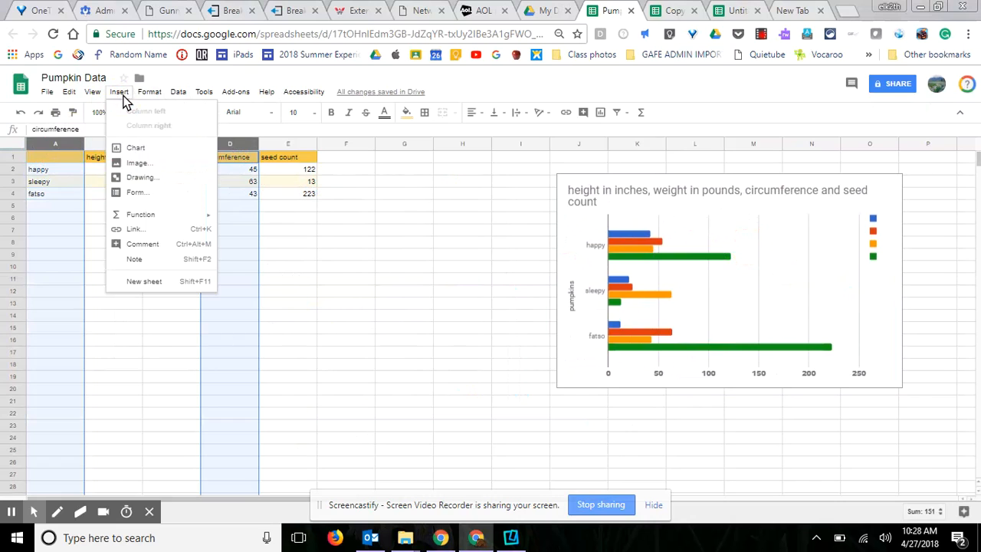
left_click(135, 150)
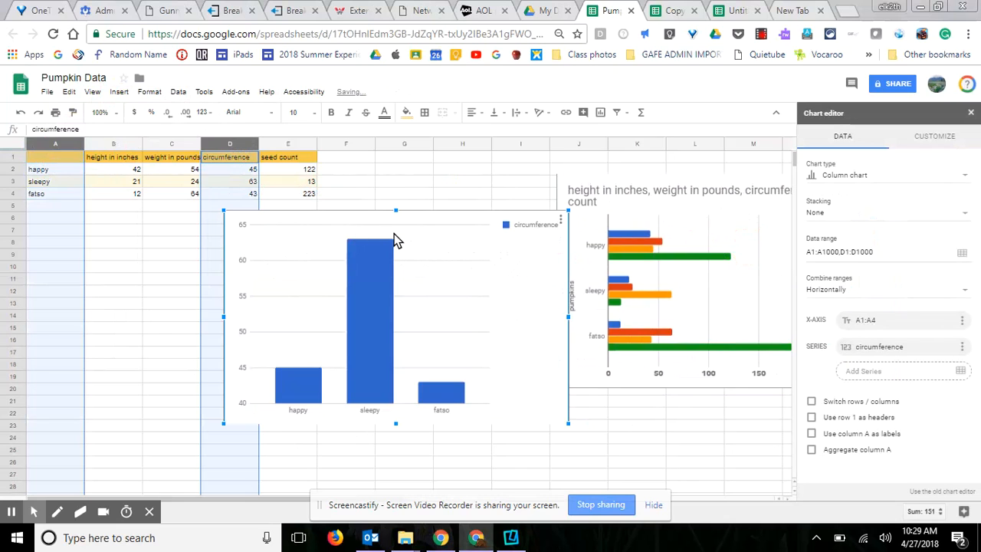
left_click_drag(444, 238, 359, 236)
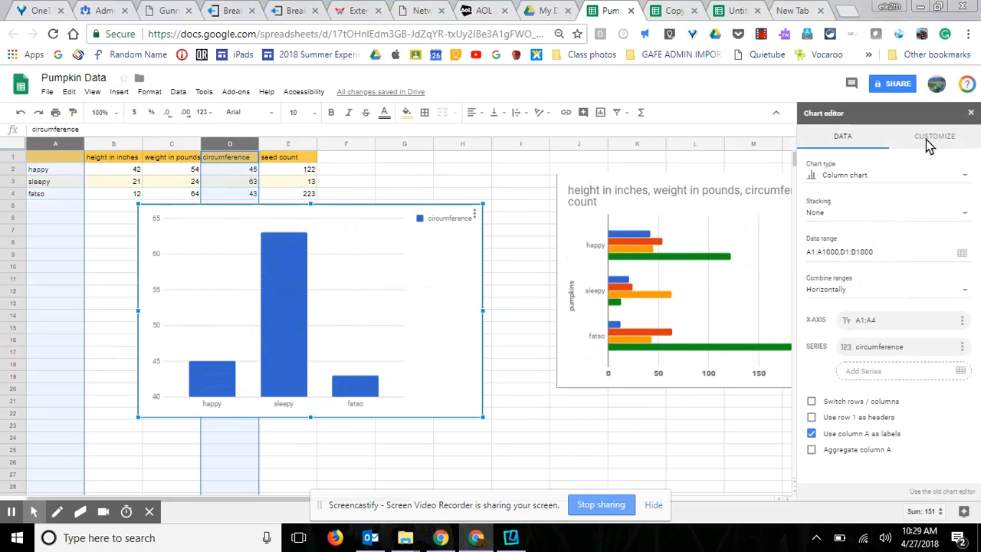
left_click(812, 402)
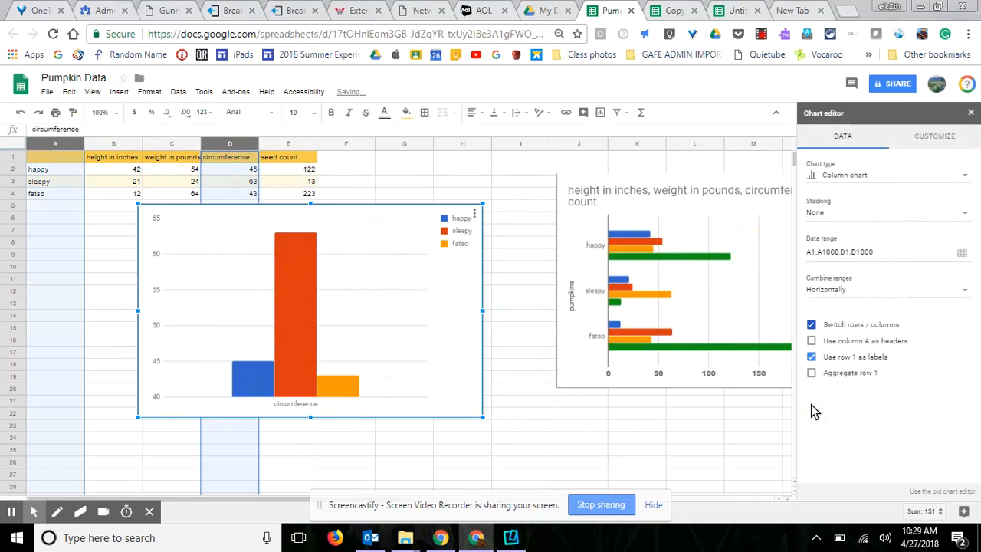
left_click(812, 342)
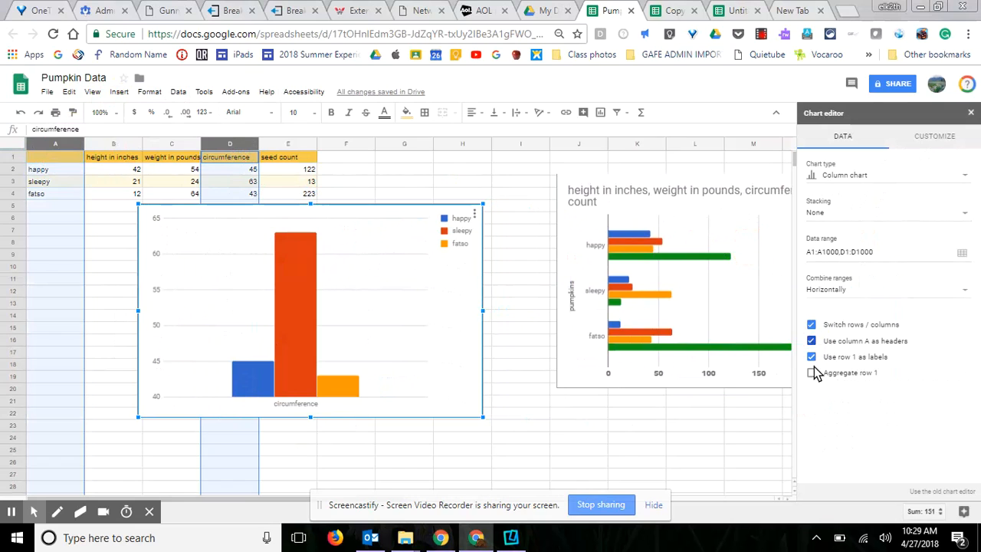
left_click(925, 146)
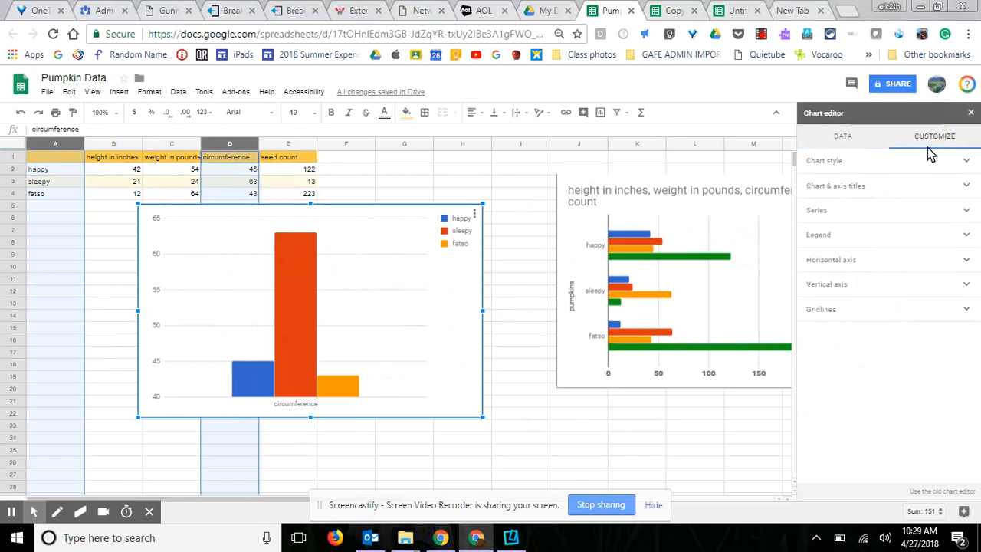
Set the circumference chart's legend position to Bottom
left_click(835, 239)
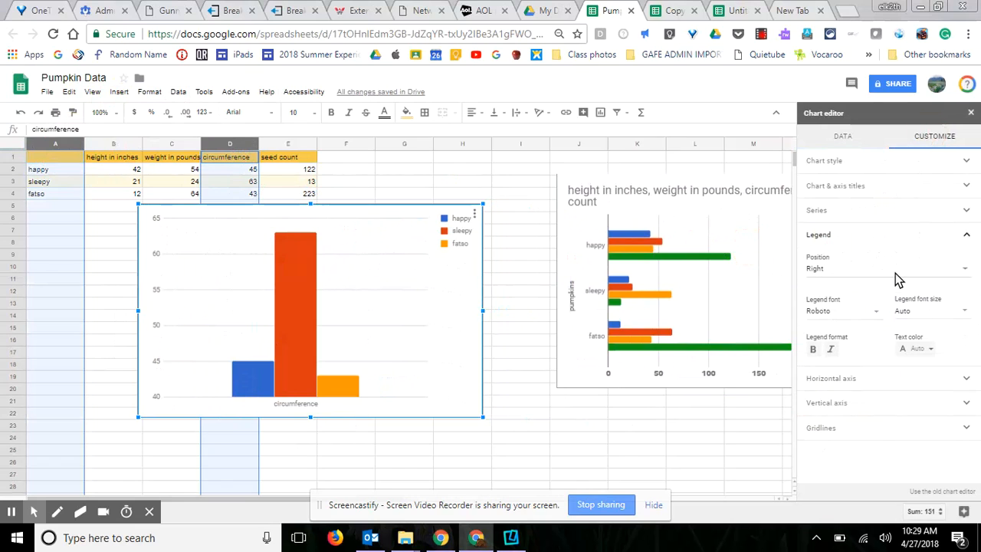
left_click(954, 274)
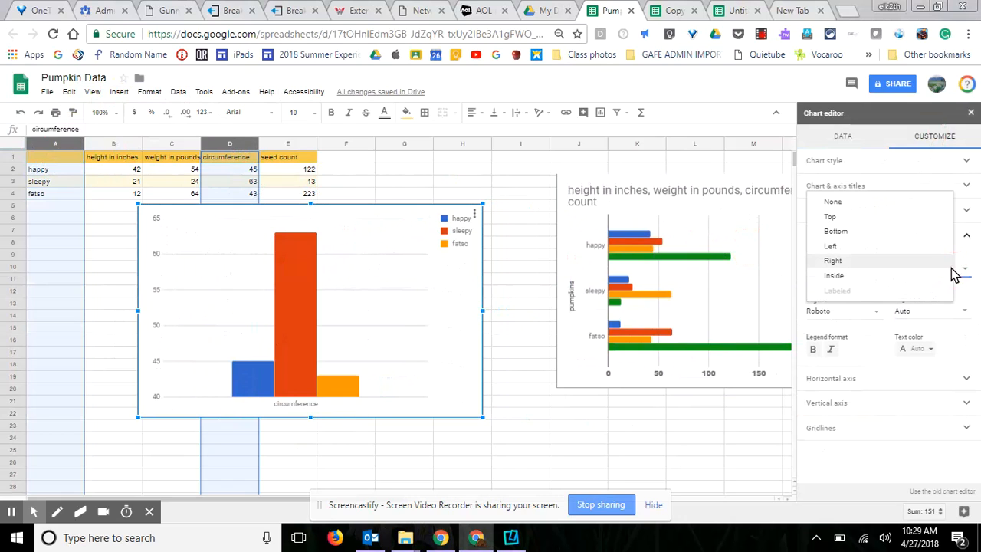
left_click(833, 230)
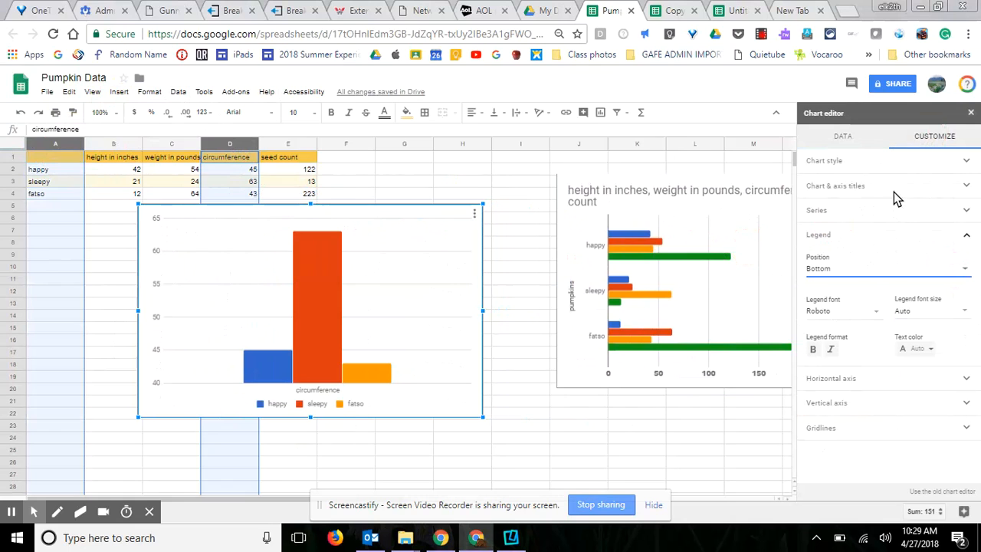
Set the vertical axis label font to Comic Sans MS
left_click(870, 406)
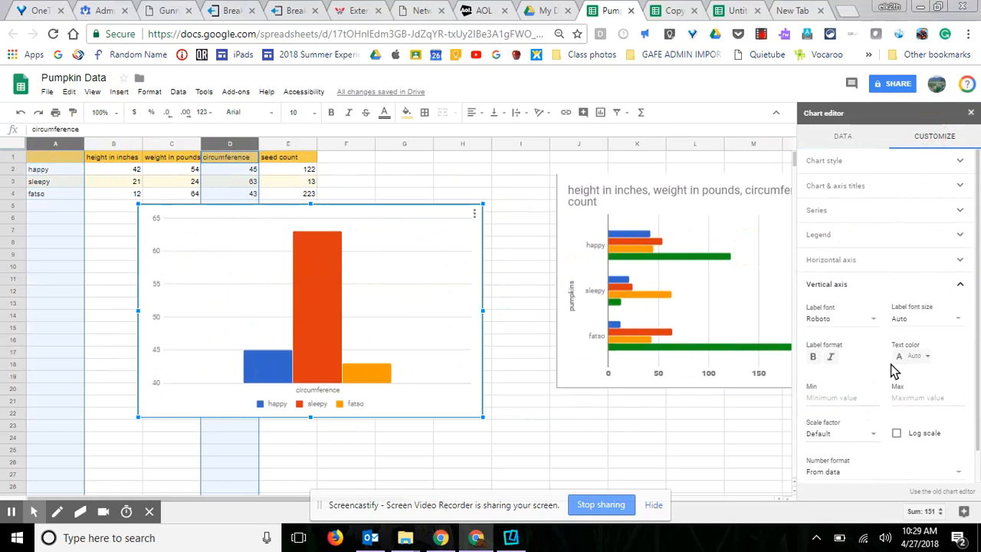
scroll(919, 366, "down", 1)
left_click(856, 289)
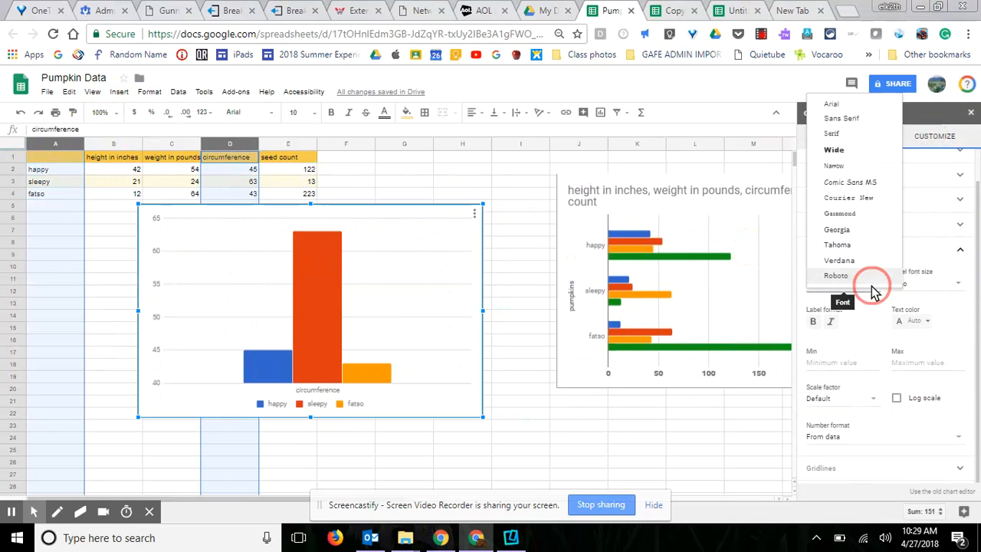
left_click(842, 182)
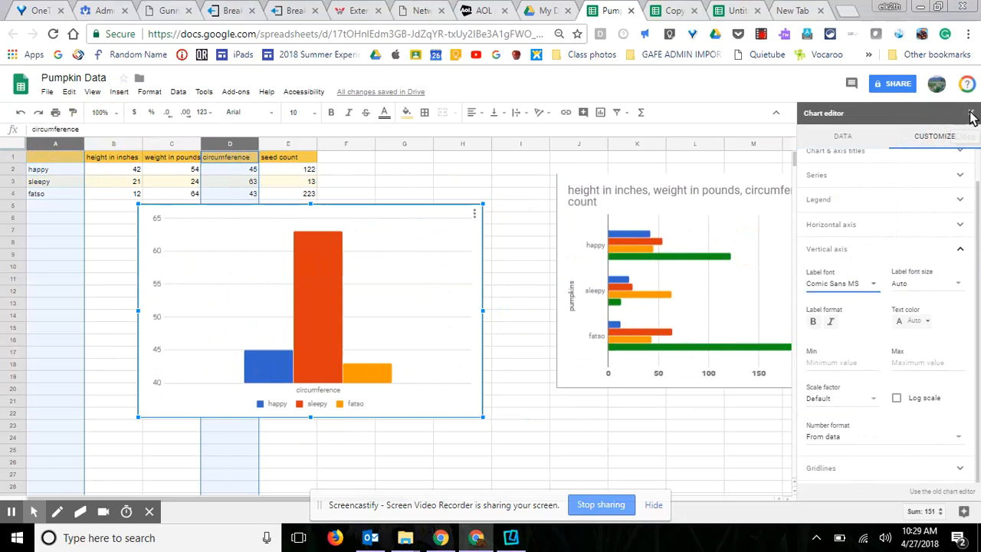
left_click(851, 139)
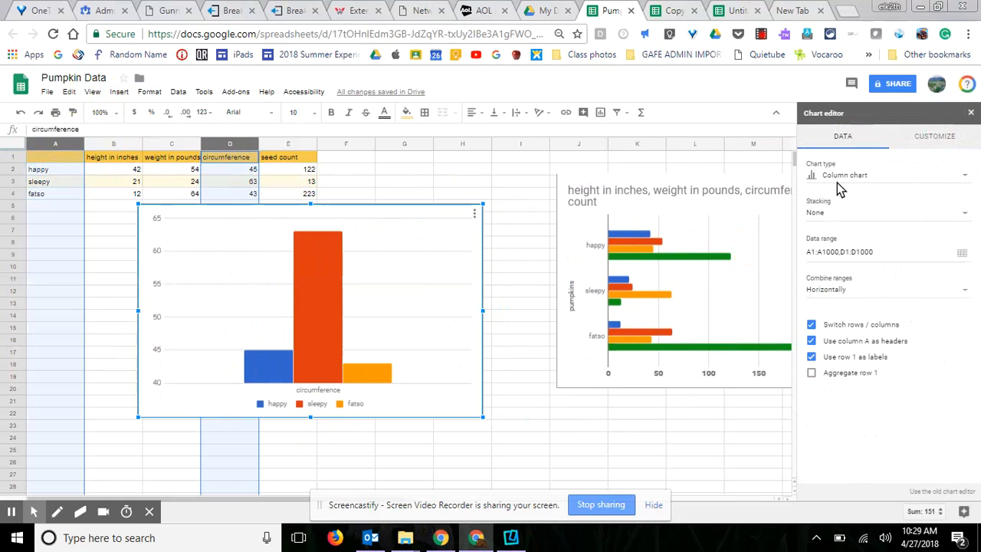
left_click(963, 177)
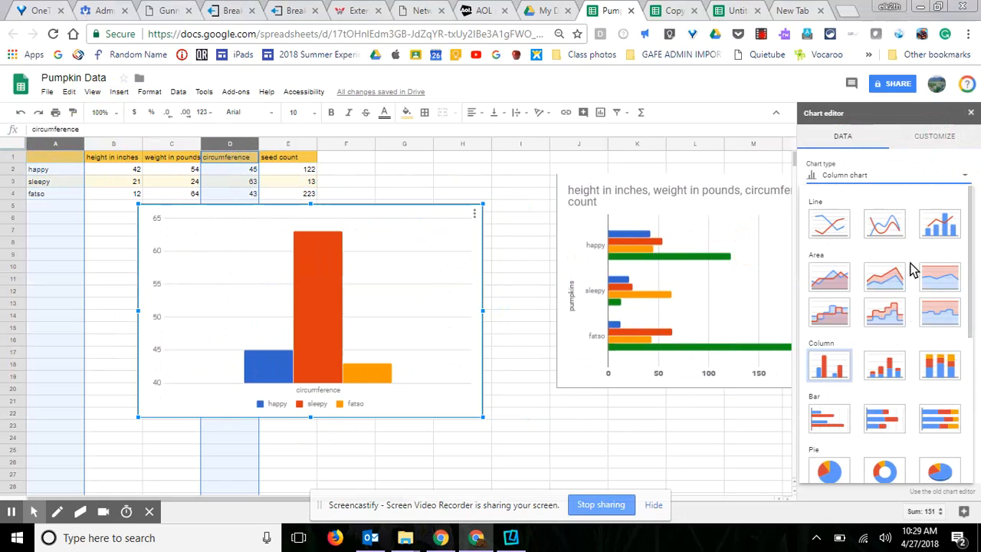
left_click(881, 277)
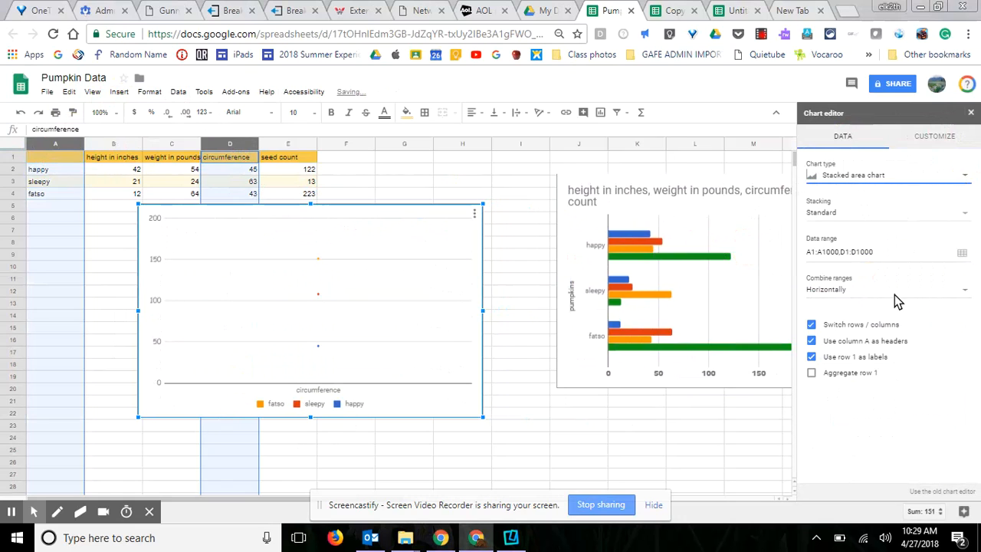
left_click(964, 177)
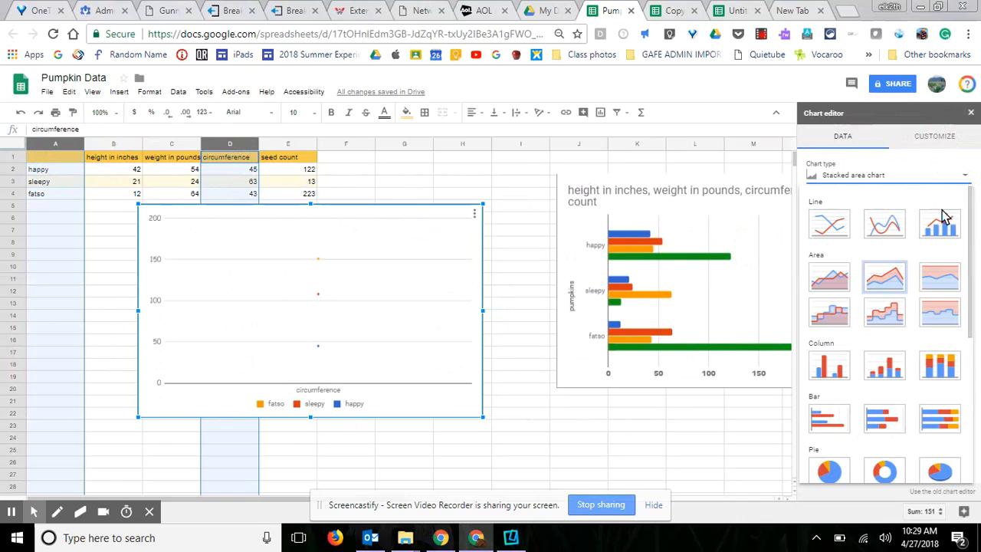
left_click(894, 370)
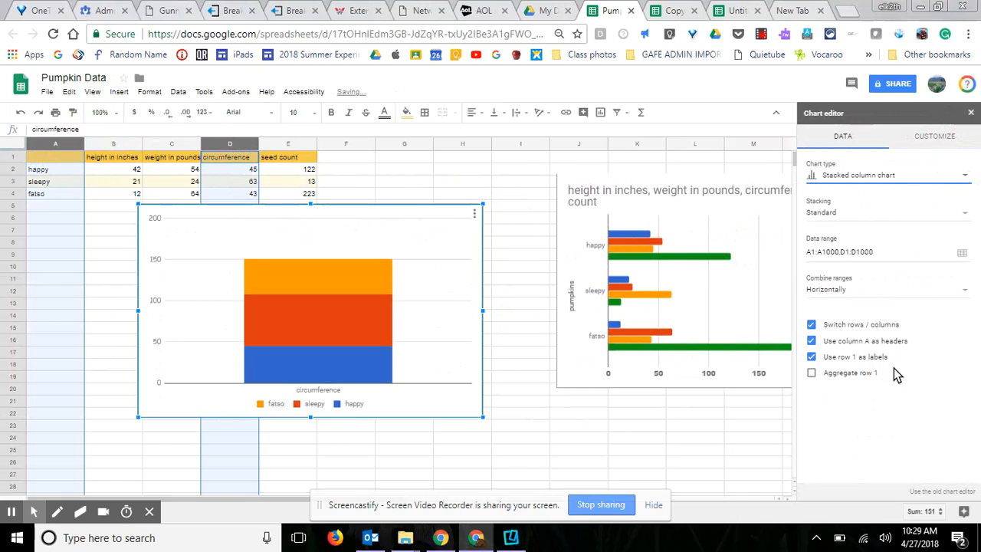
left_click(963, 176)
scroll(901, 329, "down", 3)
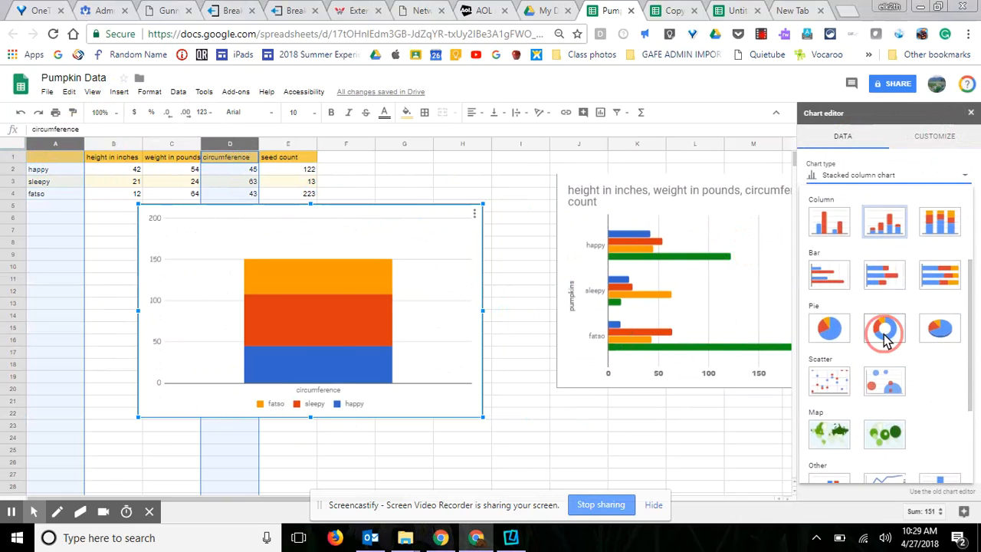
left_click(898, 330)
left_click(964, 176)
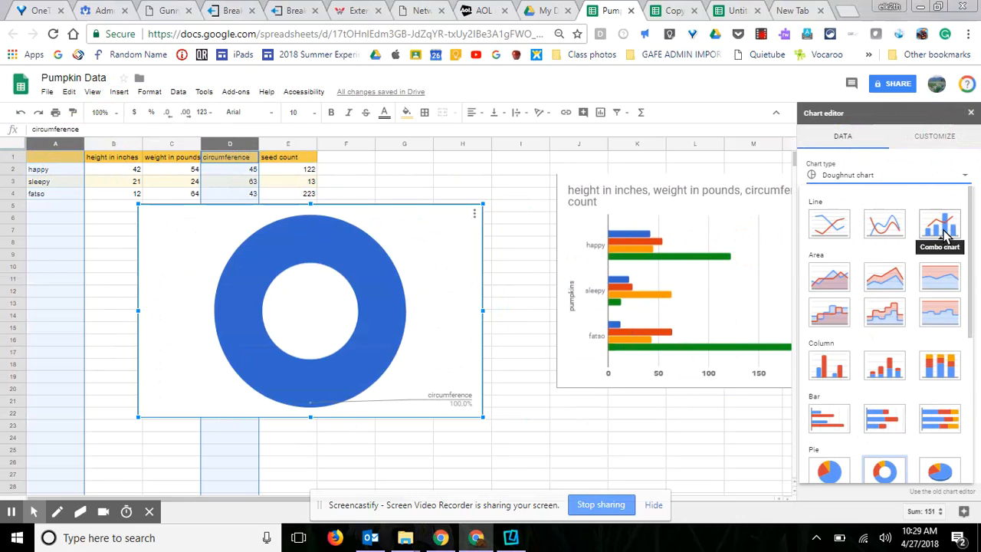
left_click_drag(969, 243, 968, 269)
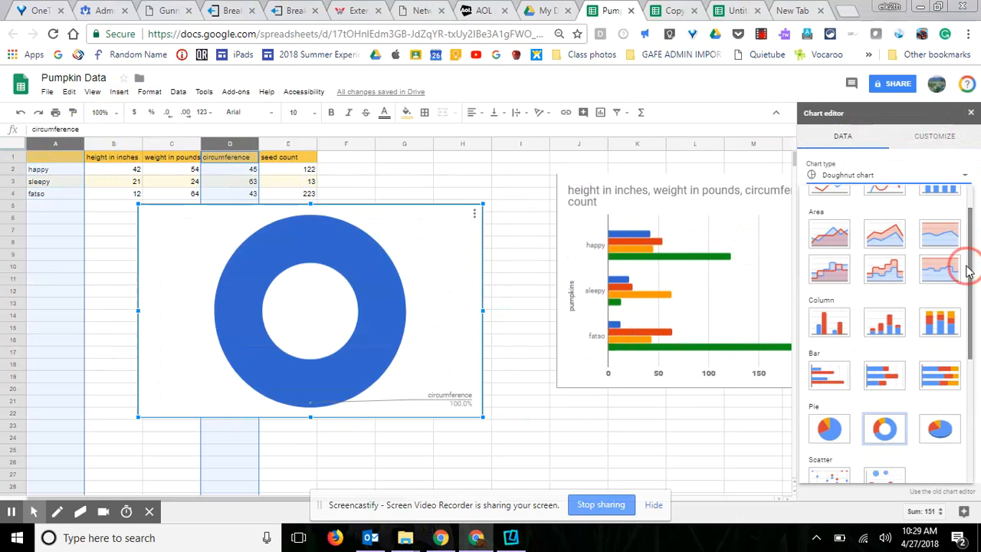
left_click(832, 328)
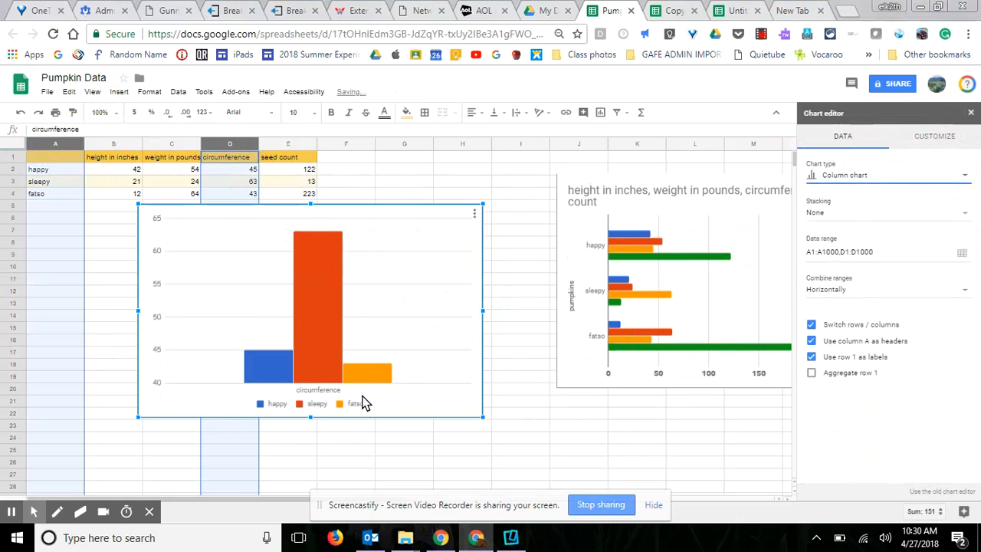